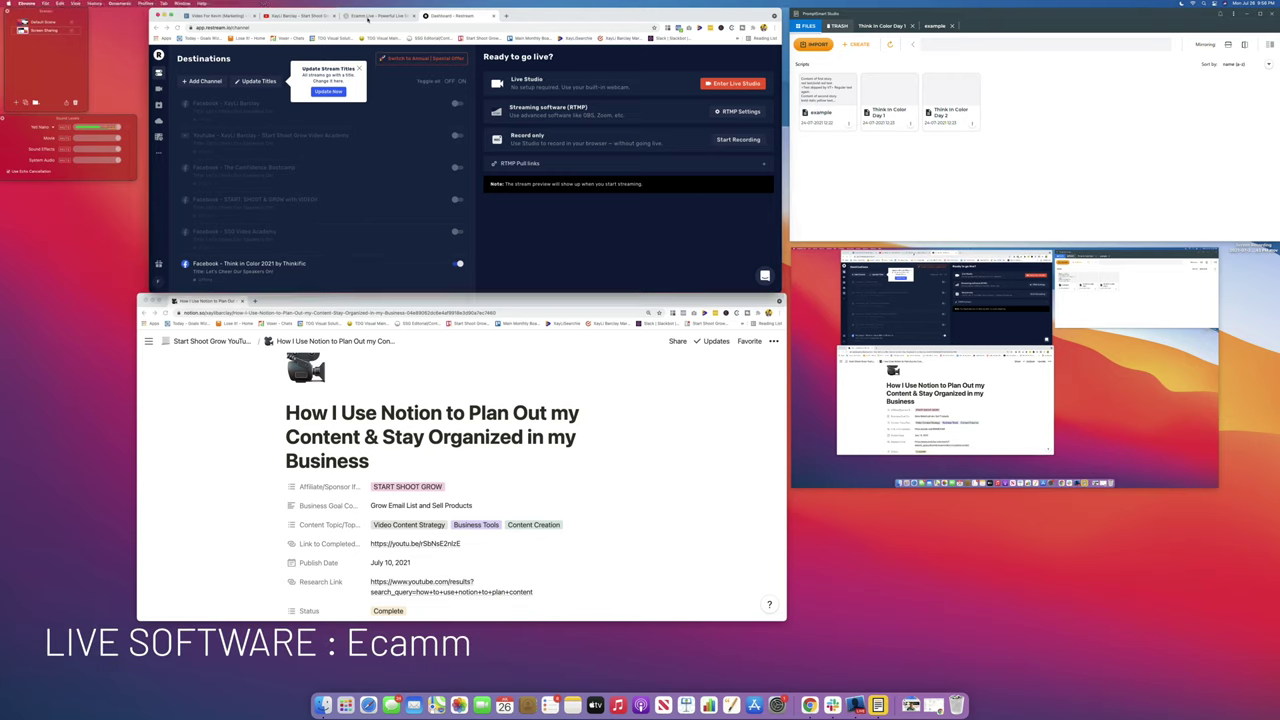
Switch to the Ecamm Live page in Chrome and scroll to its Inputs section listing DSLR and HDMI capture.
{"action": "left_click", "coordinate": [364, 17]}
{"action": "scroll", "coordinate": [401, 183], "scroll_direction": "down", "scroll_amount": 2}
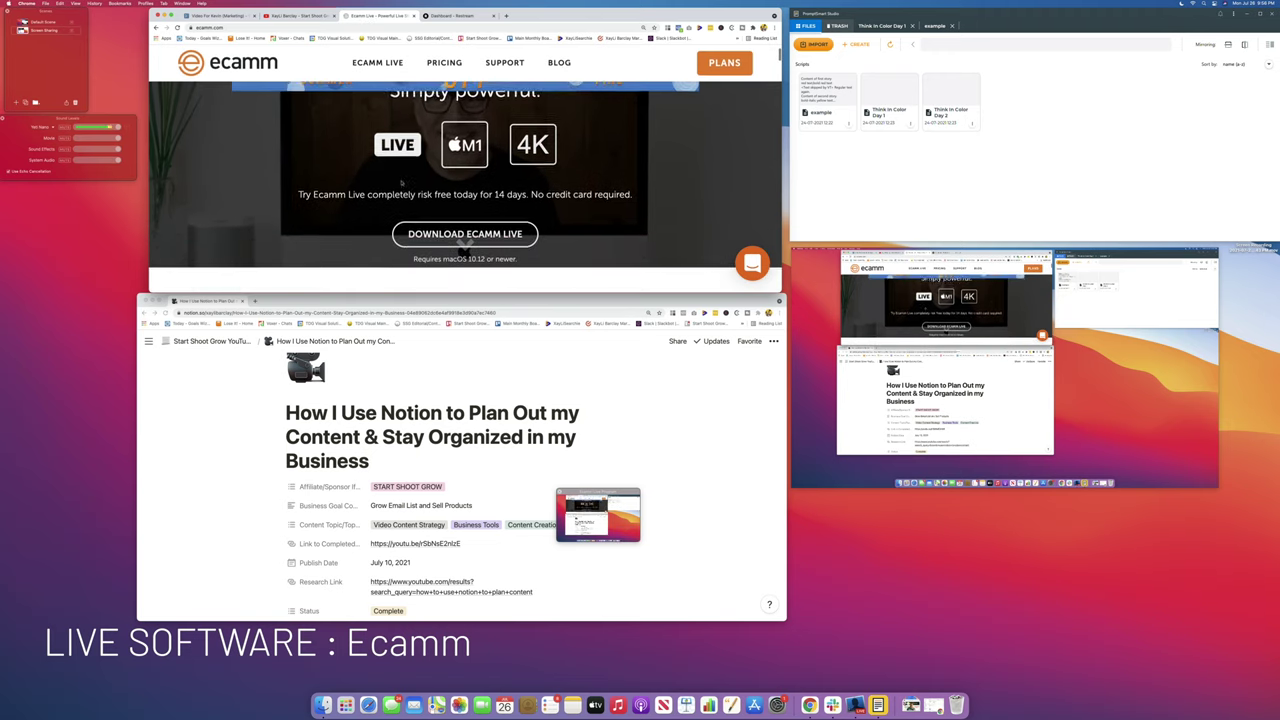
{"action": "scroll", "coordinate": [401, 183], "scroll_direction": "down", "scroll_amount": 2}
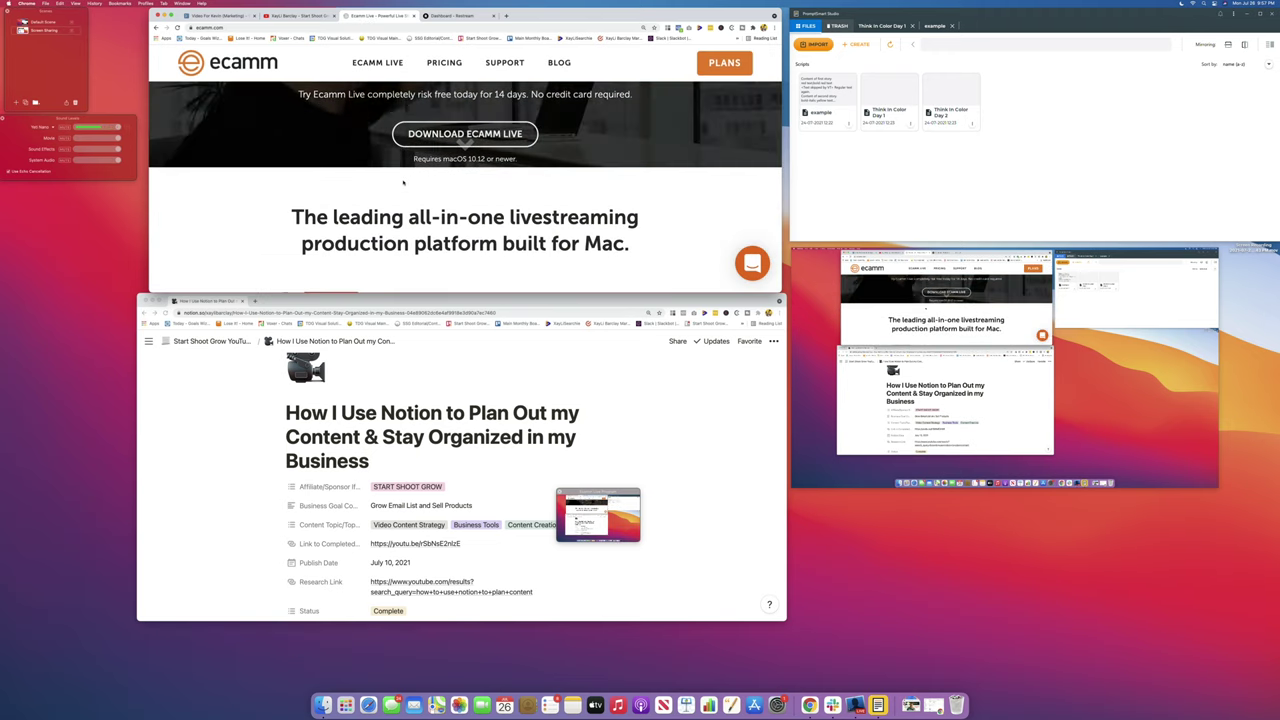
{"action": "scroll", "coordinate": [403, 182], "scroll_direction": "down", "scroll_amount": 1}
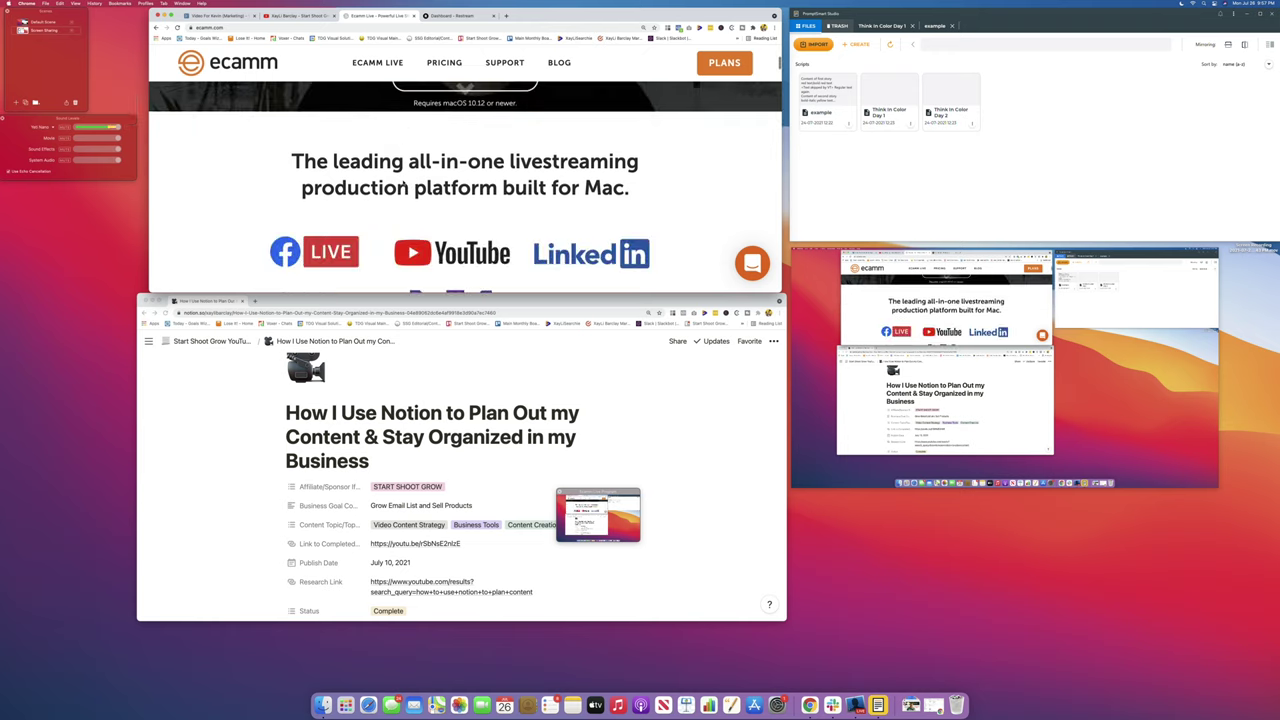
{"action": "scroll", "coordinate": [403, 182], "scroll_direction": "down", "scroll_amount": 1}
{"action": "scroll", "coordinate": [403, 182], "scroll_direction": "down", "scroll_amount": 2}
{"action": "scroll", "coordinate": [403, 182], "scroll_direction": "down", "scroll_amount": 2}
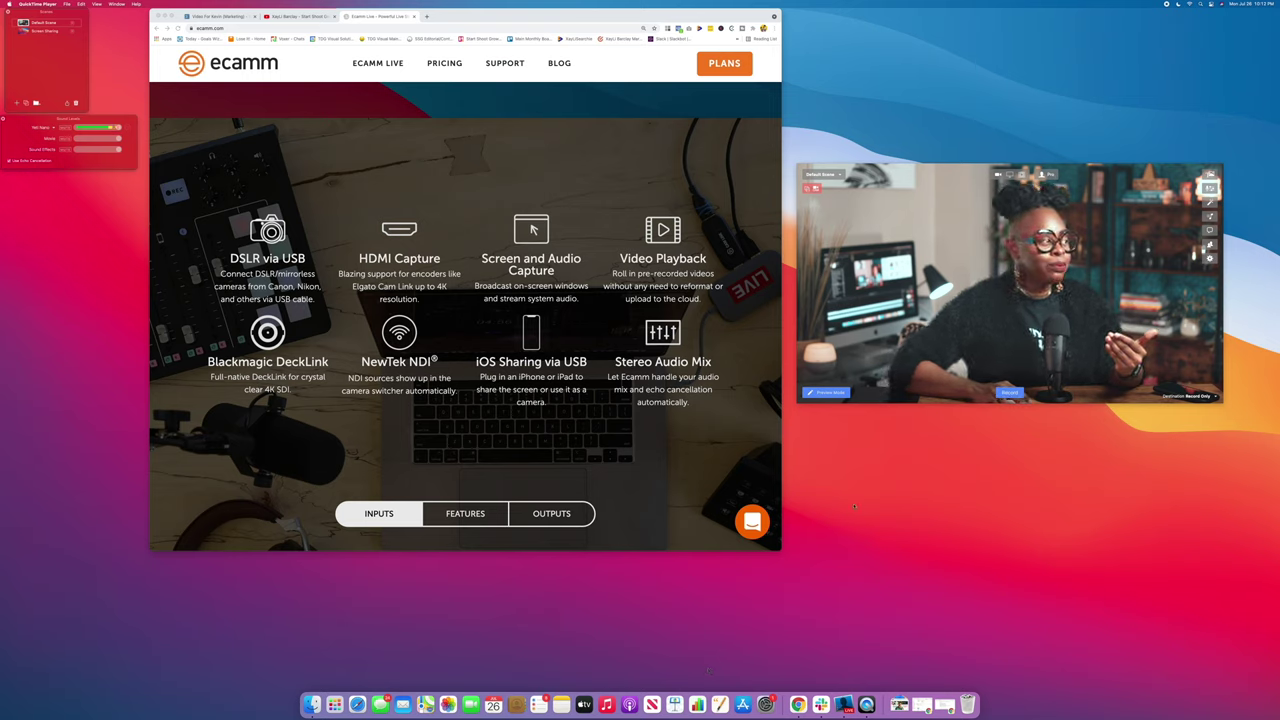
Minimise Chrome, centre the camera preview, and open the Camera Effects panel beside it.
{"action": "left_click_drag", "start_coordinate": [978, 325], "coordinate": [965, 298]}
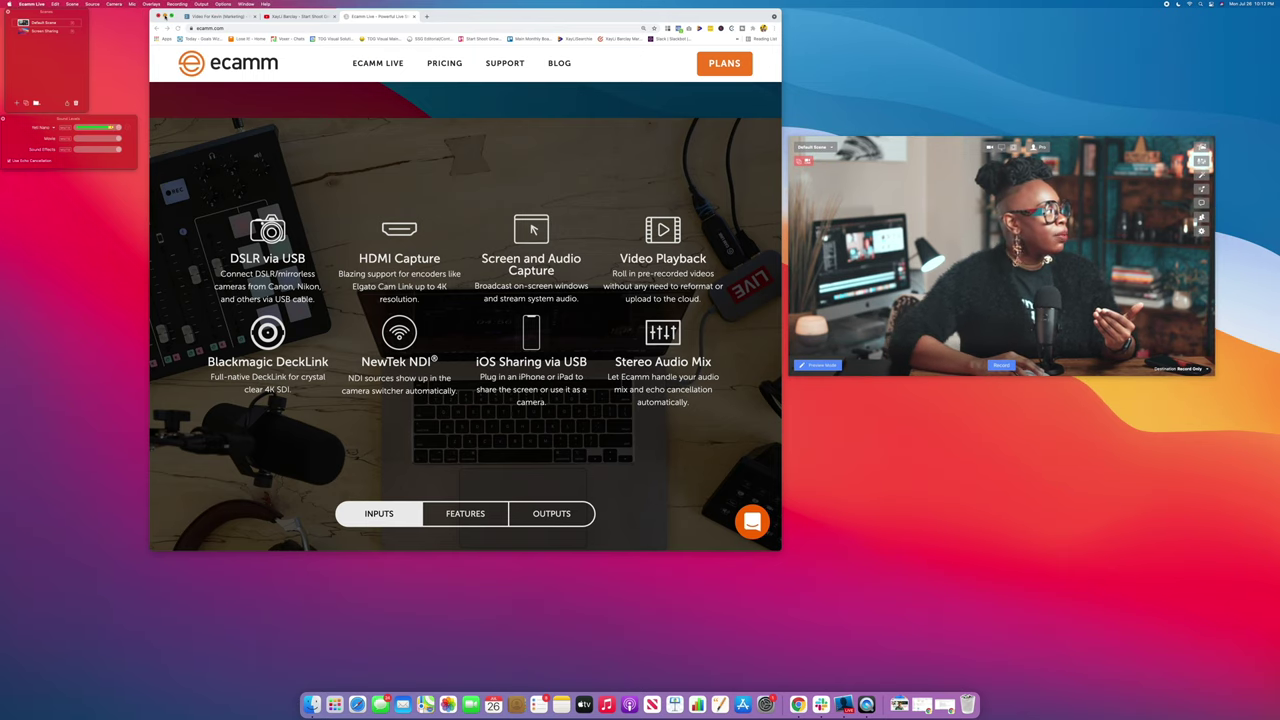
{"action": "left_click", "coordinate": [163, 16]}
{"action": "left_click_drag", "start_coordinate": [1000, 300], "coordinate": [729, 297]}
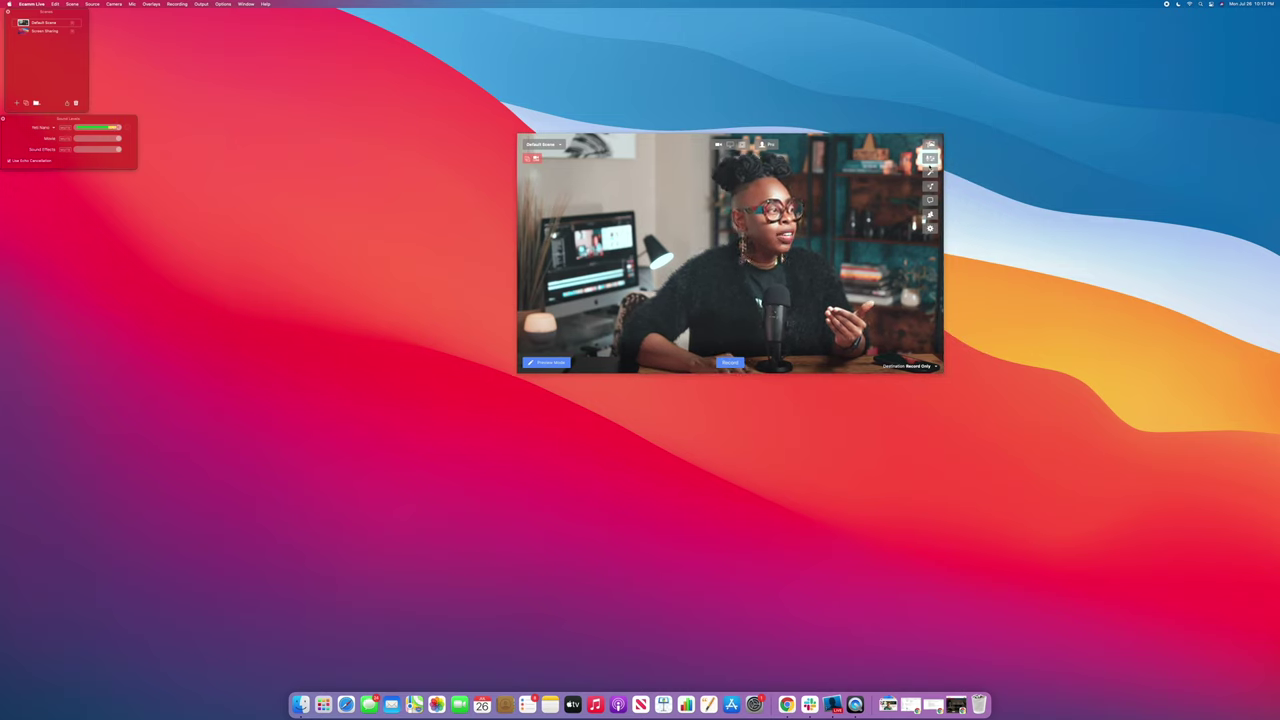
{"action": "left_click", "coordinate": [930, 157]}
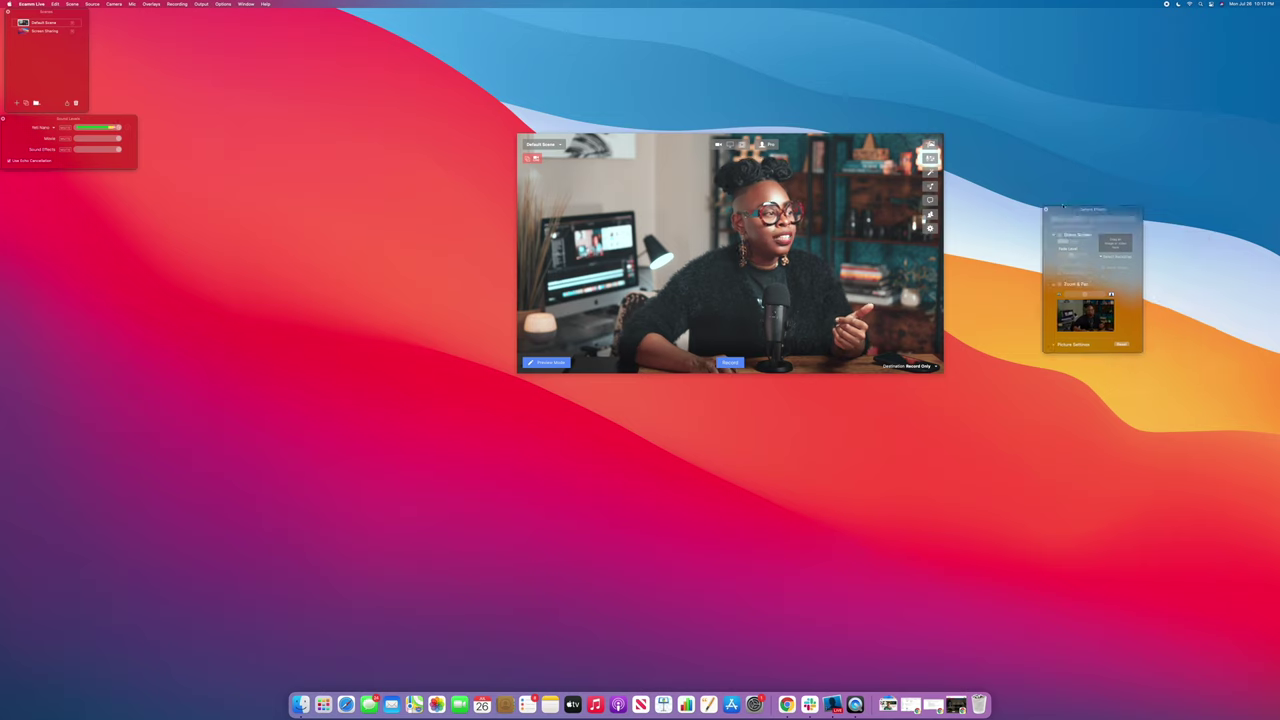
{"action": "left_click_drag", "start_coordinate": [1133, 240], "coordinate": [1028, 193]}
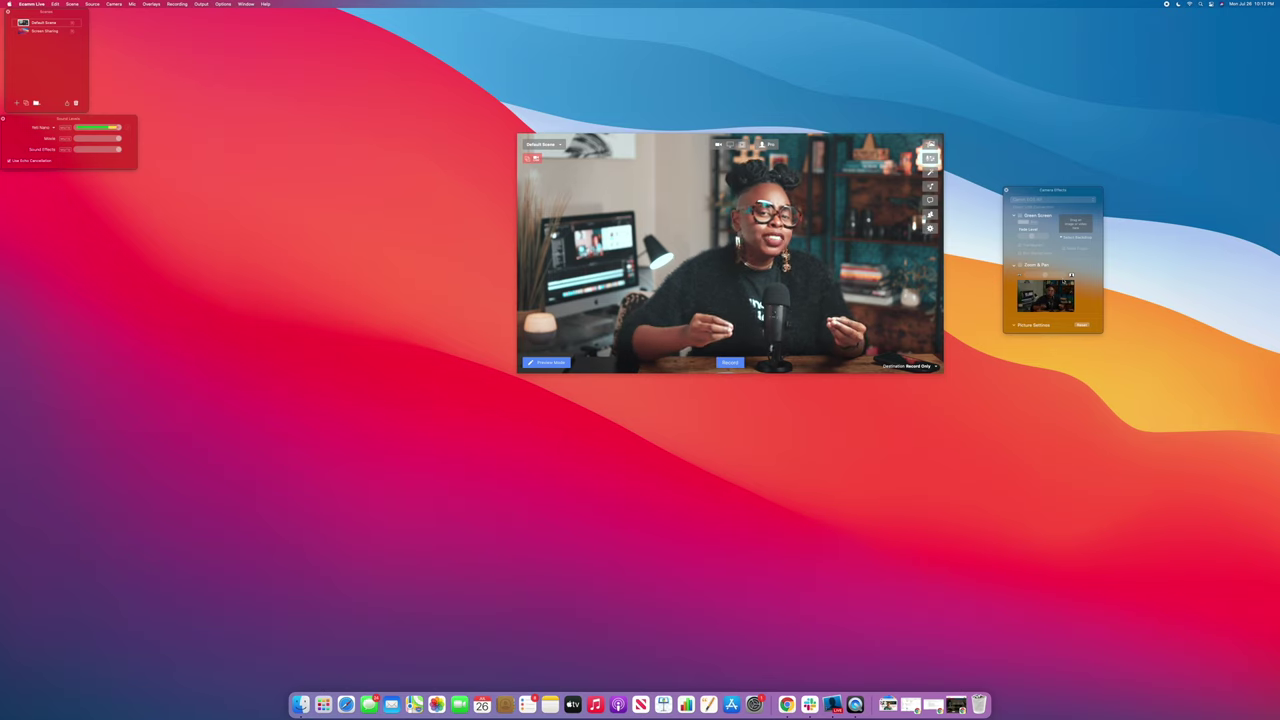
Lower the vintage LUT intensity to soften the colour look.
{"action": "scroll", "coordinate": [1051, 295], "scroll_direction": "down", "scroll_amount": 3}
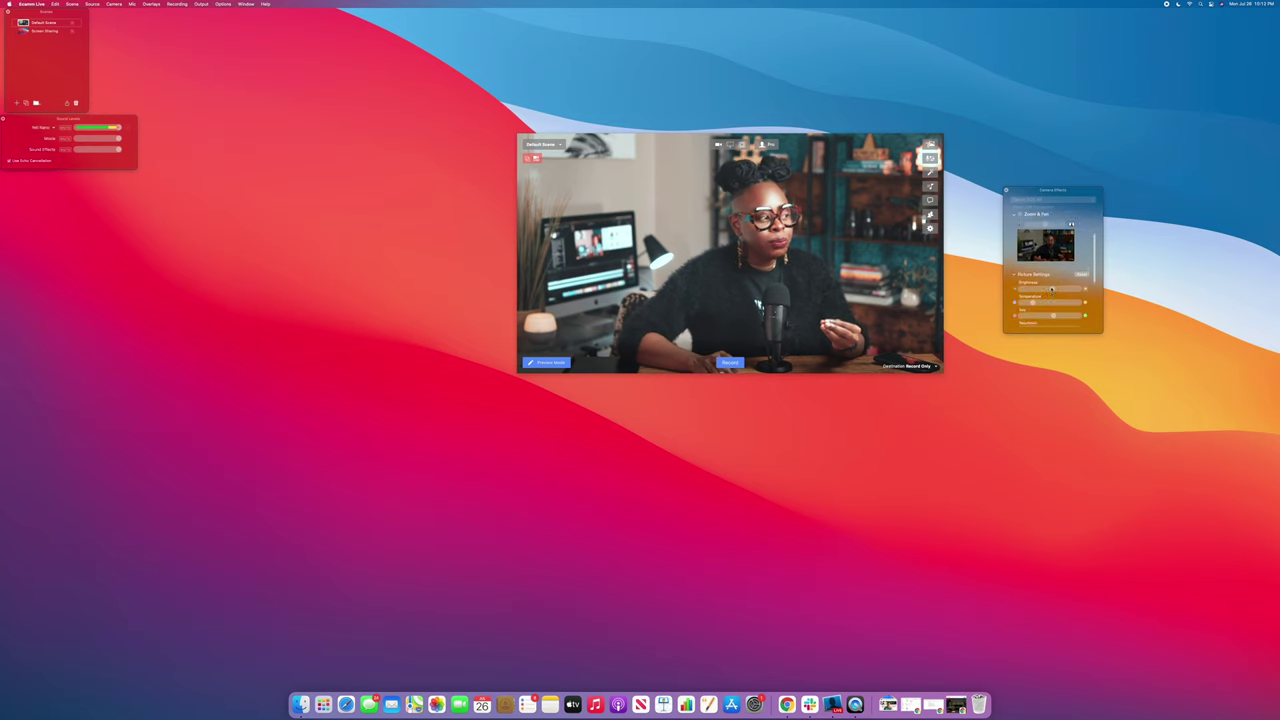
{"action": "scroll", "coordinate": [1051, 289], "scroll_direction": "down", "scroll_amount": 2}
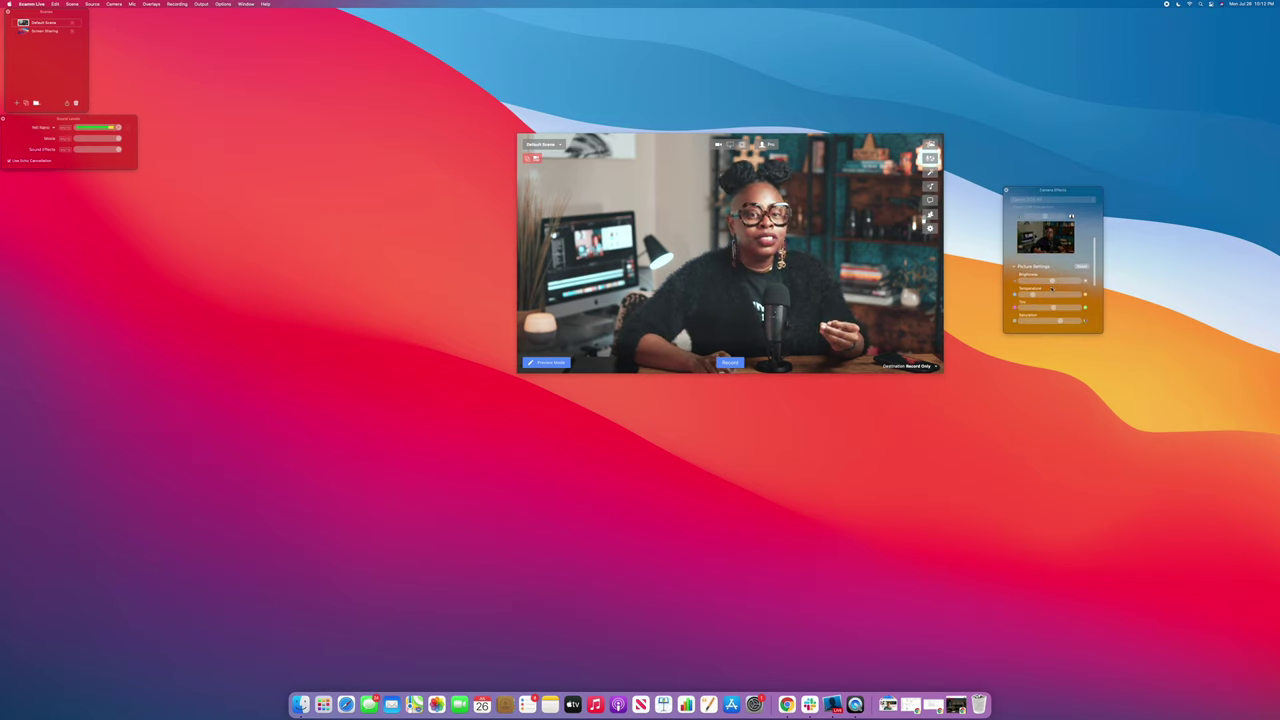
{"action": "scroll", "coordinate": [1051, 291], "scroll_direction": "down", "scroll_amount": 3}
{"action": "scroll", "coordinate": [1051, 292], "scroll_direction": "down", "scroll_amount": 3}
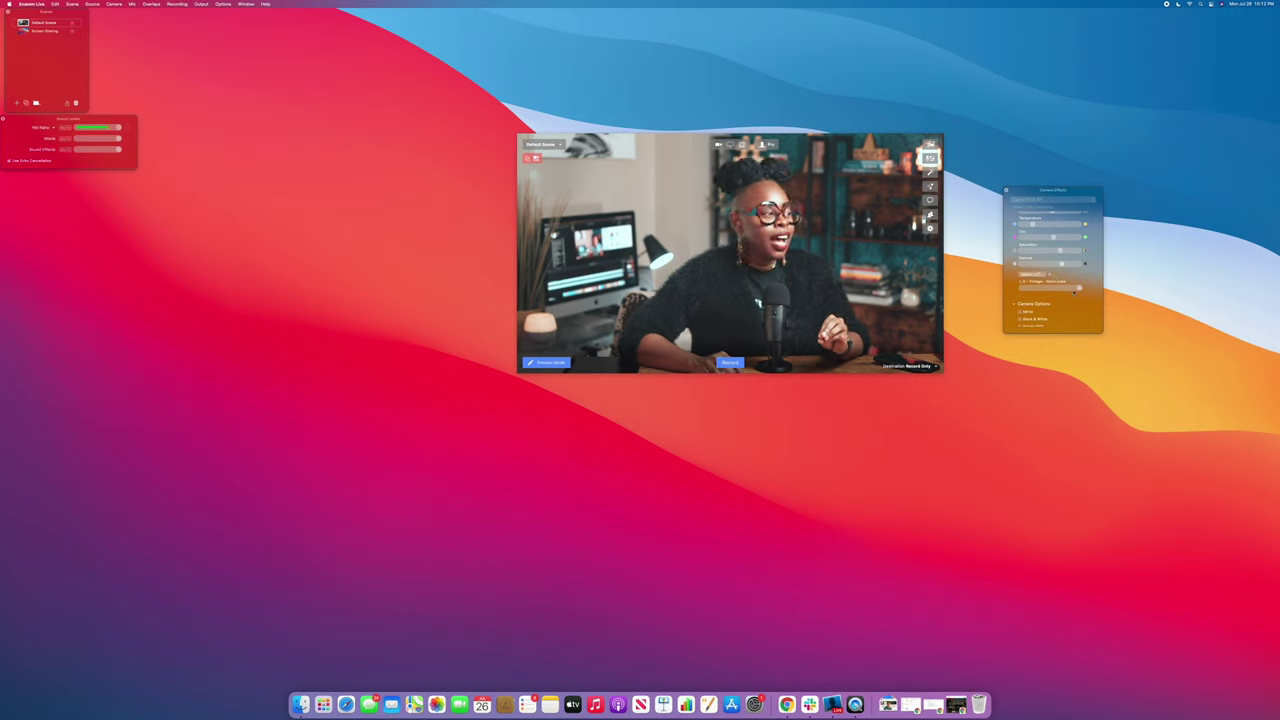
{"action": "left_click_drag", "start_coordinate": [1077, 288], "coordinate": [1021, 288]}
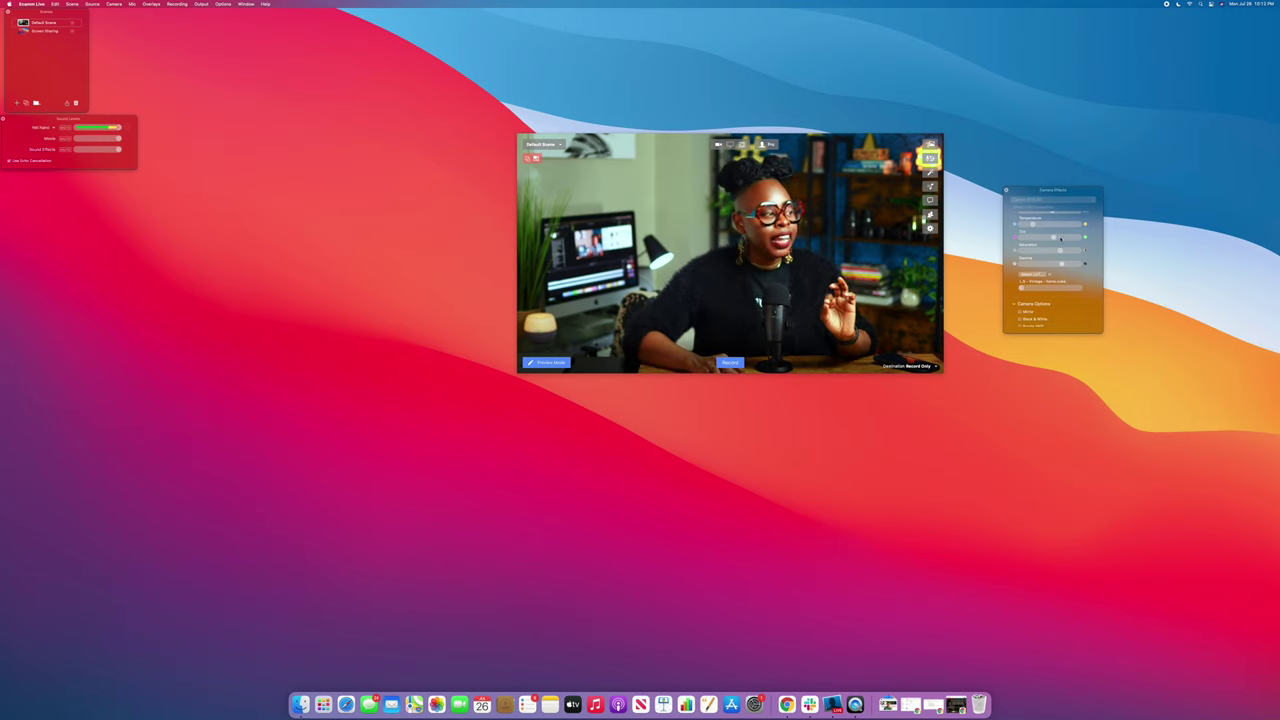
Raise the LUT intensity again to strengthen the vintage colour grade.
{"action": "scroll", "coordinate": [1061, 240], "scroll_direction": "up", "scroll_amount": 3}
{"action": "scroll", "coordinate": [1061, 240], "scroll_direction": "up", "scroll_amount": 1}
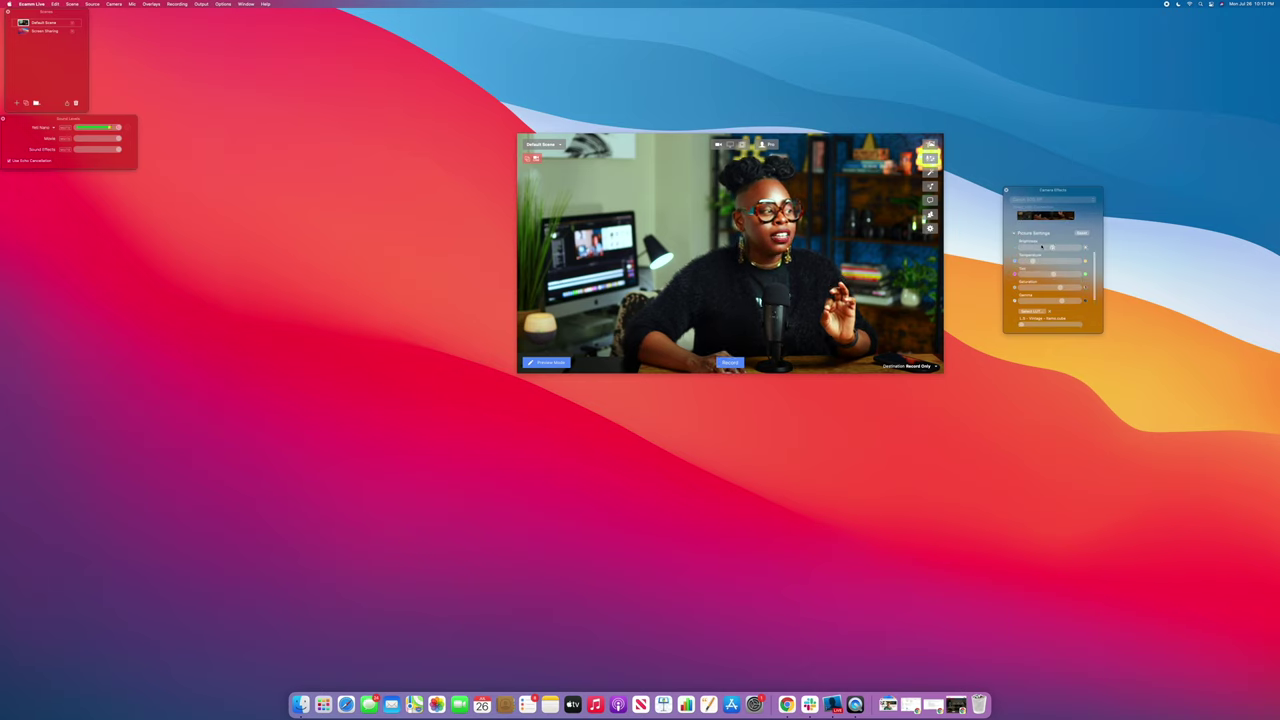
{"action": "scroll", "coordinate": [1070, 257], "scroll_direction": "down", "scroll_amount": 2}
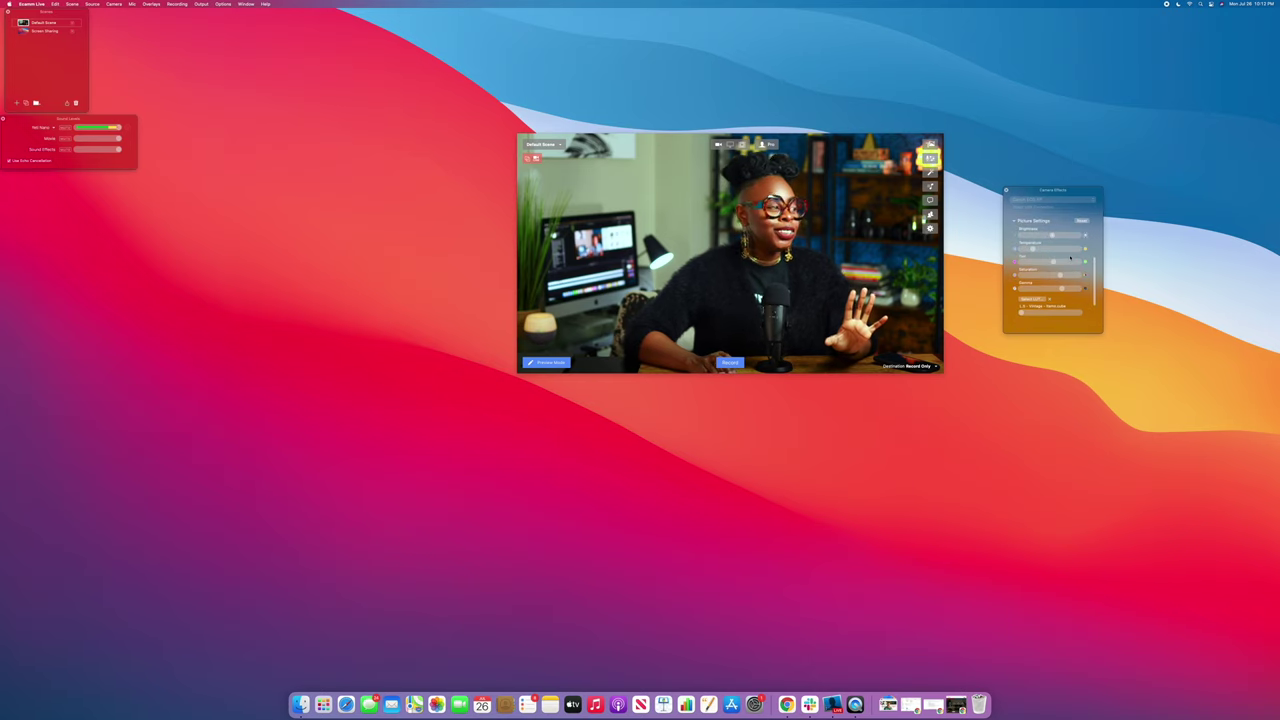
{"action": "scroll", "coordinate": [1069, 265], "scroll_direction": "down", "scroll_amount": 2}
{"action": "left_click_drag", "start_coordinate": [1021, 291], "coordinate": [1069, 291]}
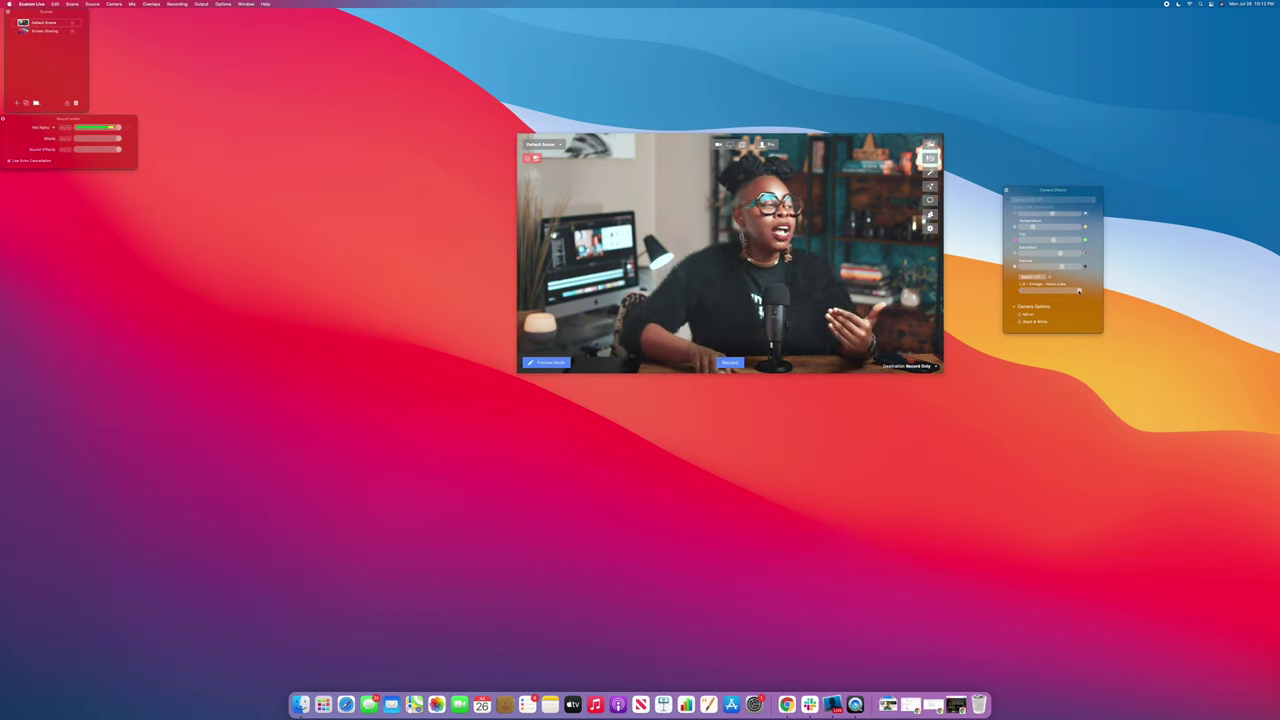
Fine-tune Brightness in Picture Settings, ending slightly brighter than before.
{"action": "scroll", "coordinate": [1065, 275], "scroll_direction": "up", "scroll_amount": 2}
{"action": "scroll", "coordinate": [1057, 261], "scroll_direction": "up", "scroll_amount": 2}
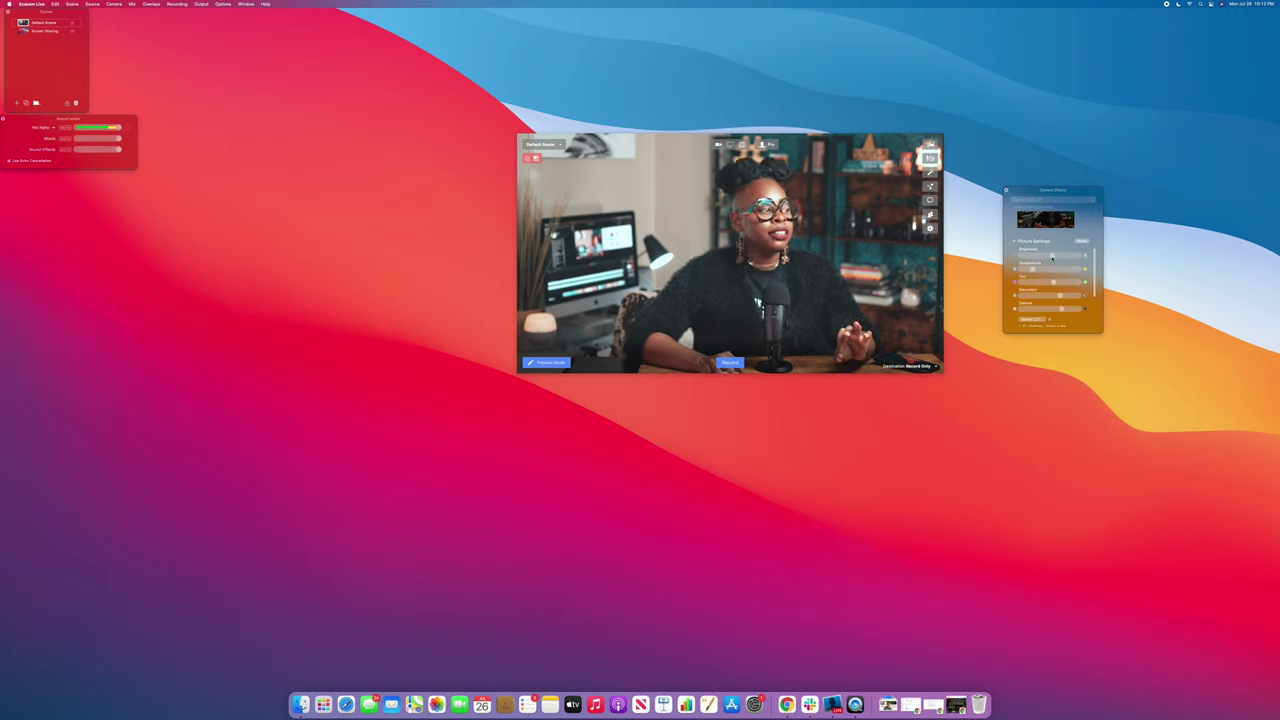
{"action": "left_click_drag", "start_coordinate": [1051, 258], "coordinate": [1066, 258]}
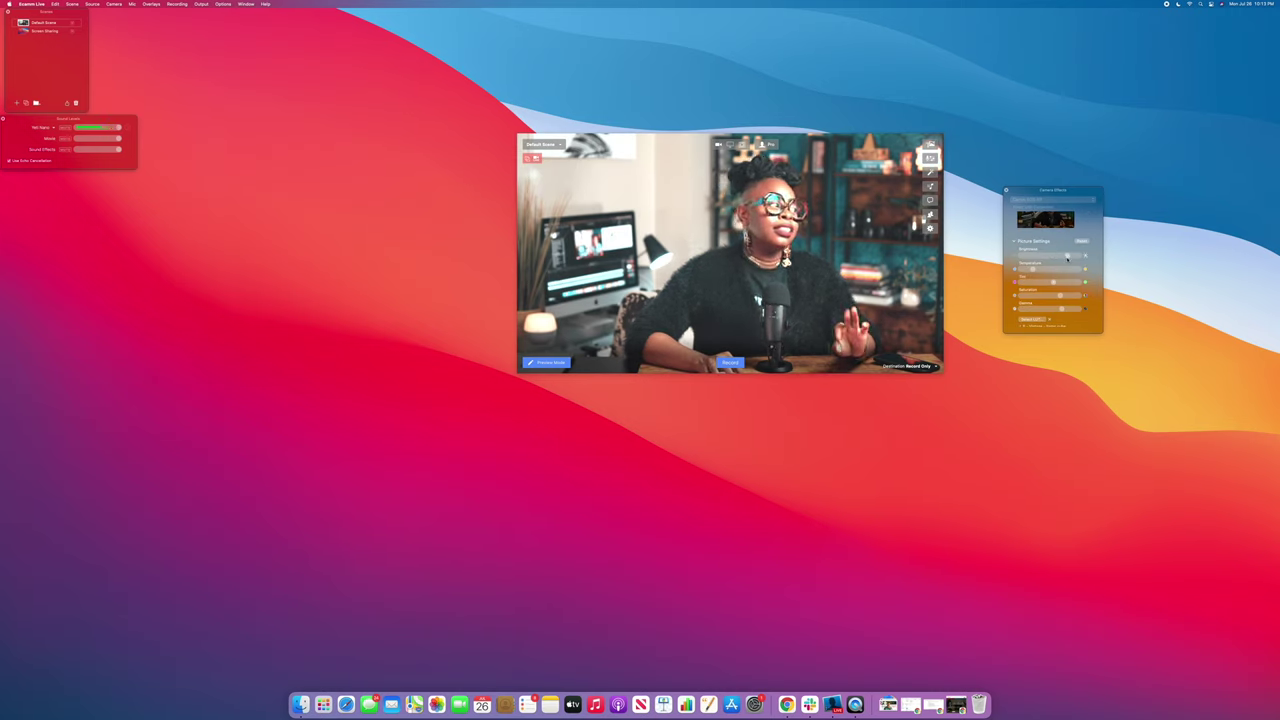
{"action": "left_click_drag", "start_coordinate": [1067, 258], "coordinate": [1049, 258]}
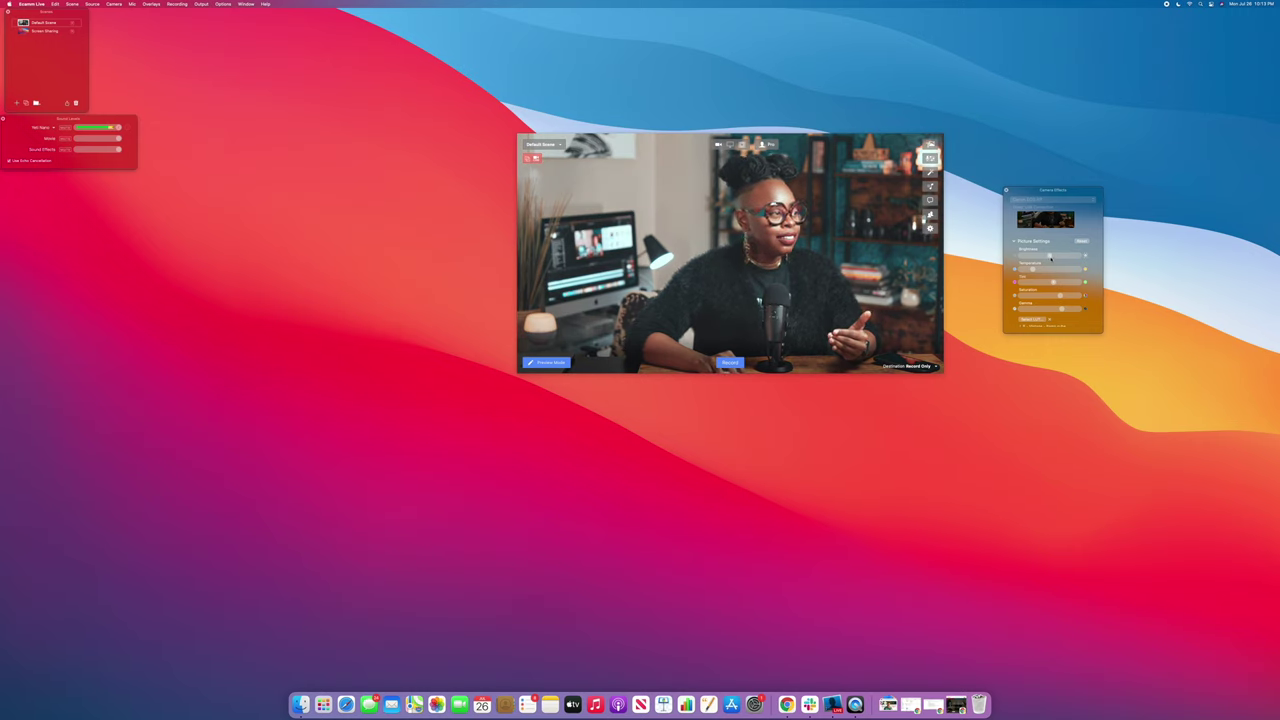
{"action": "left_click_drag", "start_coordinate": [1049, 258], "coordinate": [1052, 258]}
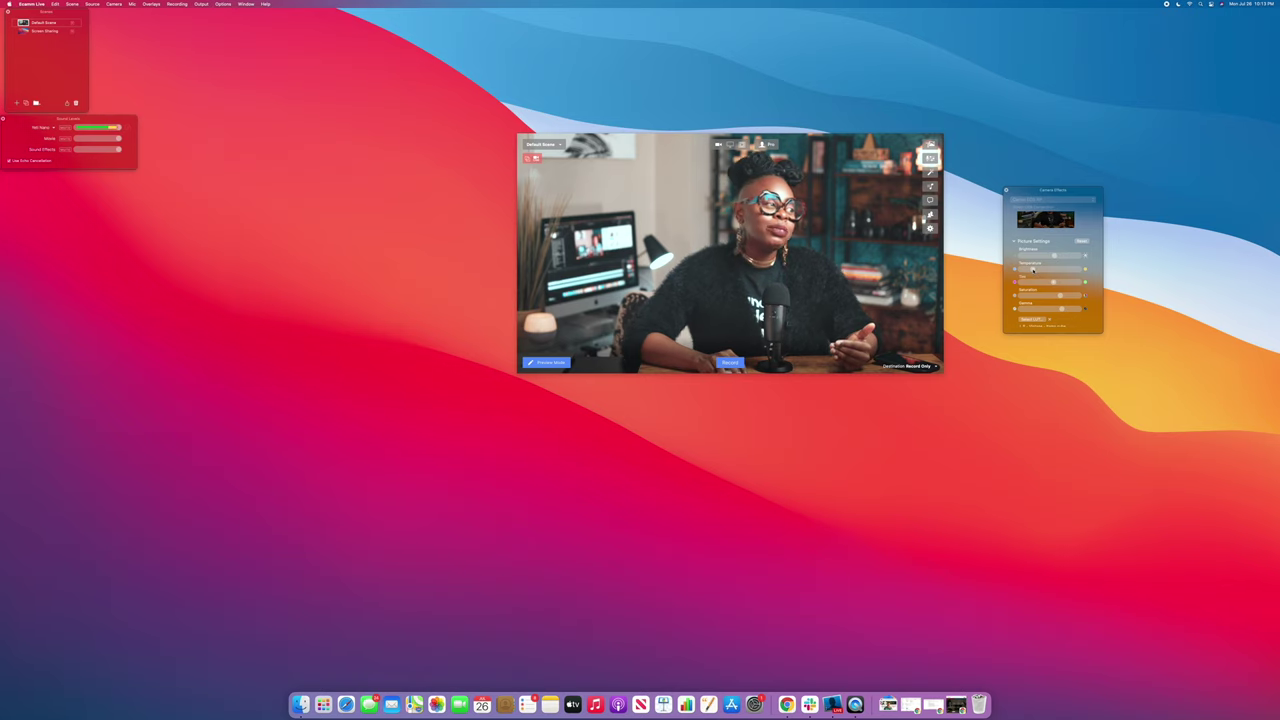
{"action": "scroll", "coordinate": [1033, 268], "scroll_direction": "down", "scroll_amount": 3}
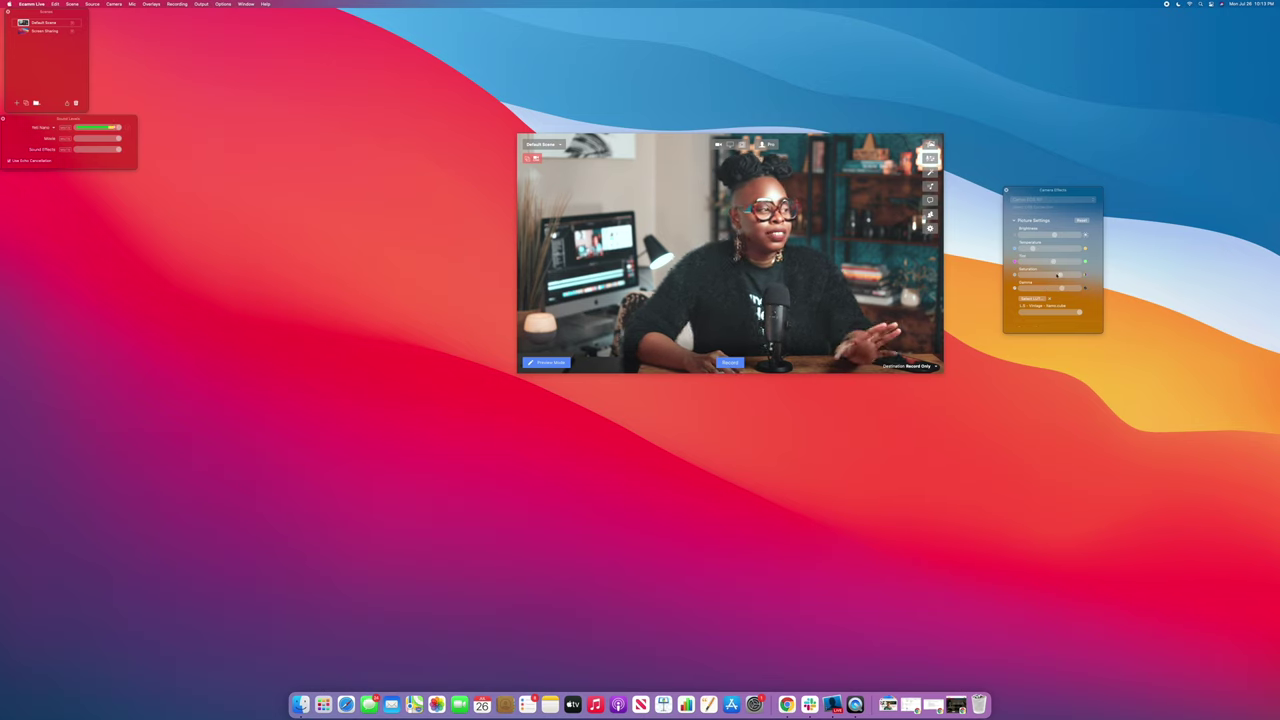
{"action": "scroll", "coordinate": [1062, 294], "scroll_direction": "down", "scroll_amount": 5}
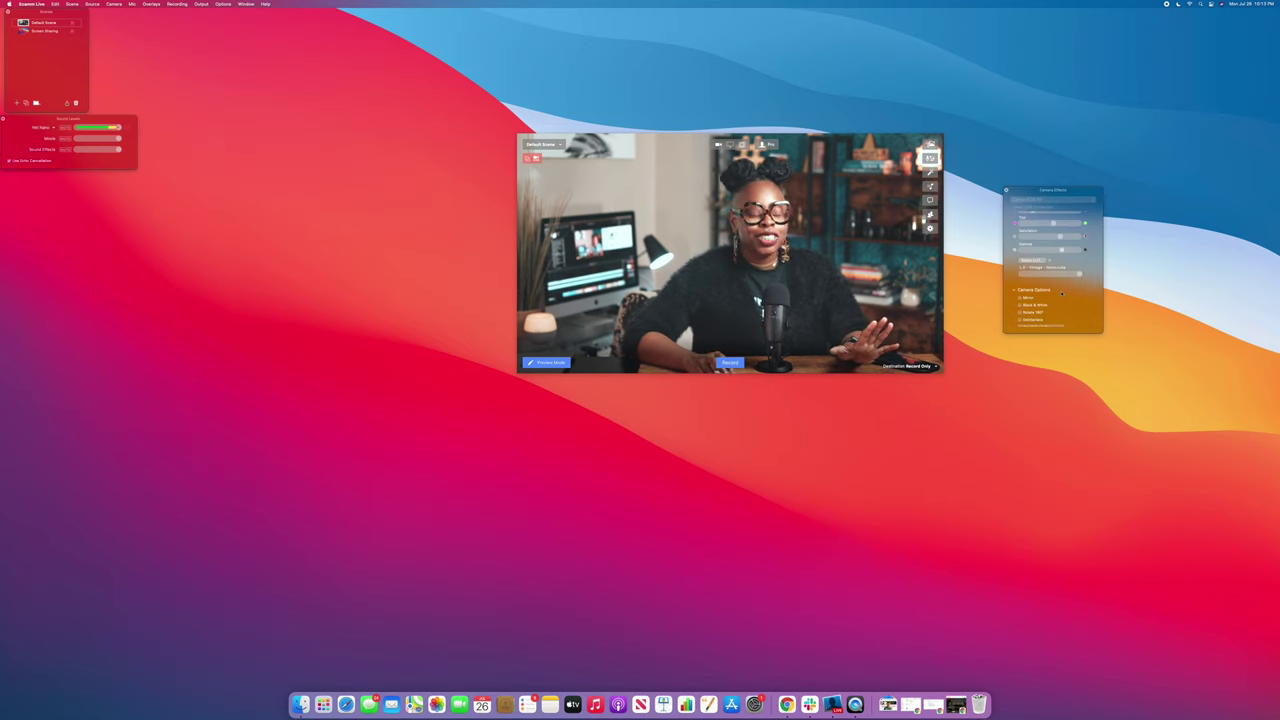
{"action": "scroll", "coordinate": [1062, 294], "scroll_direction": "down", "scroll_amount": 2}
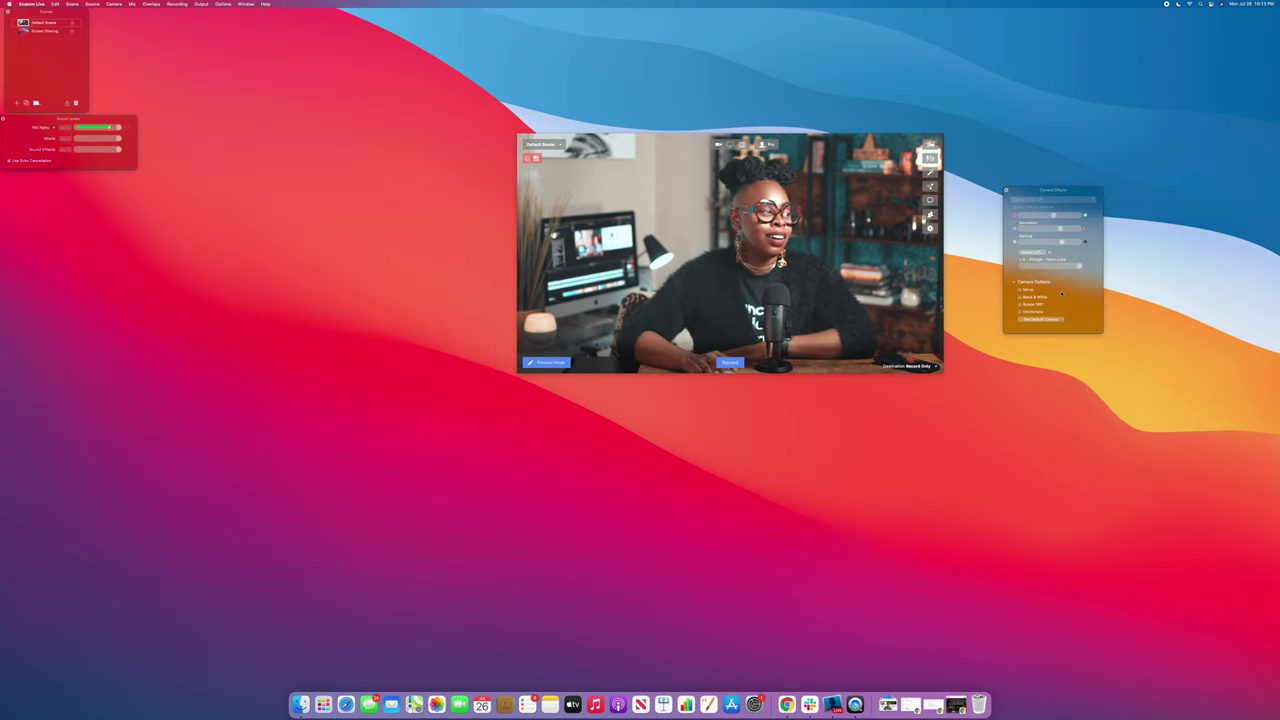
{"action": "scroll", "coordinate": [1062, 295], "scroll_direction": "down", "scroll_amount": 2}
{"action": "scroll", "coordinate": [1062, 295], "scroll_direction": "down", "scroll_amount": 3}
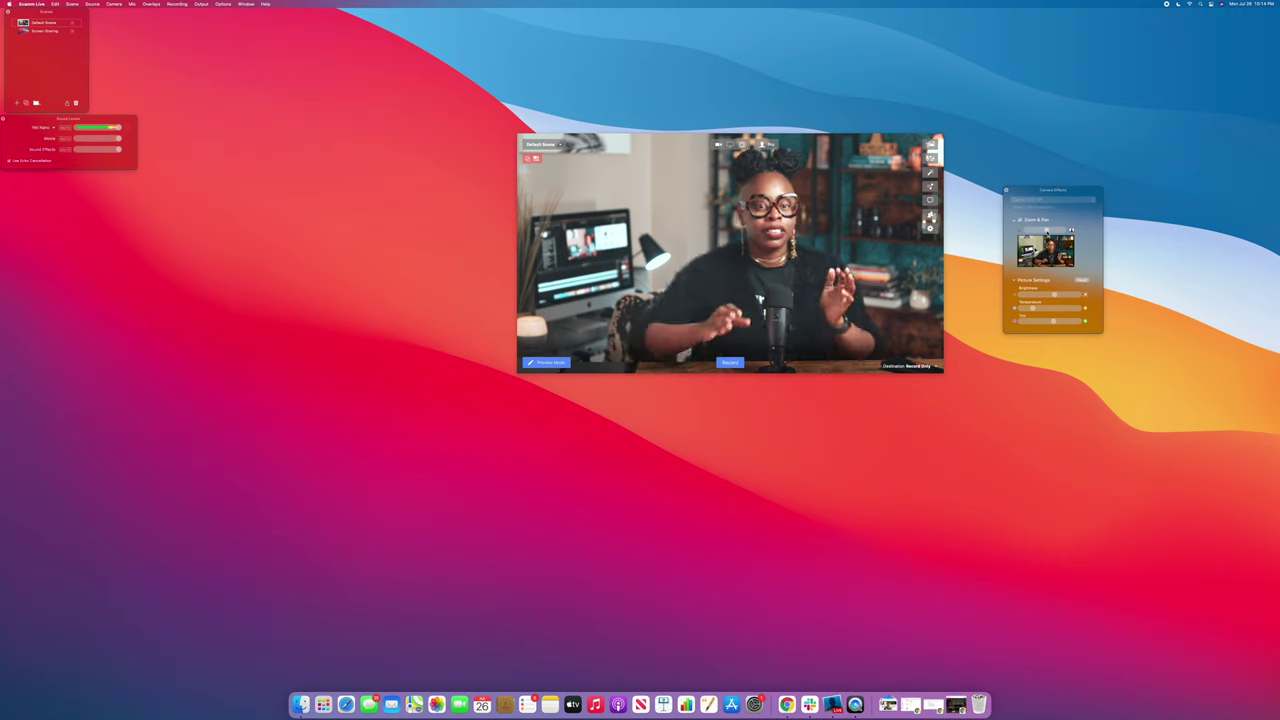
{"action": "scroll", "coordinate": [1055, 251], "scroll_direction": "up", "scroll_amount": 3}
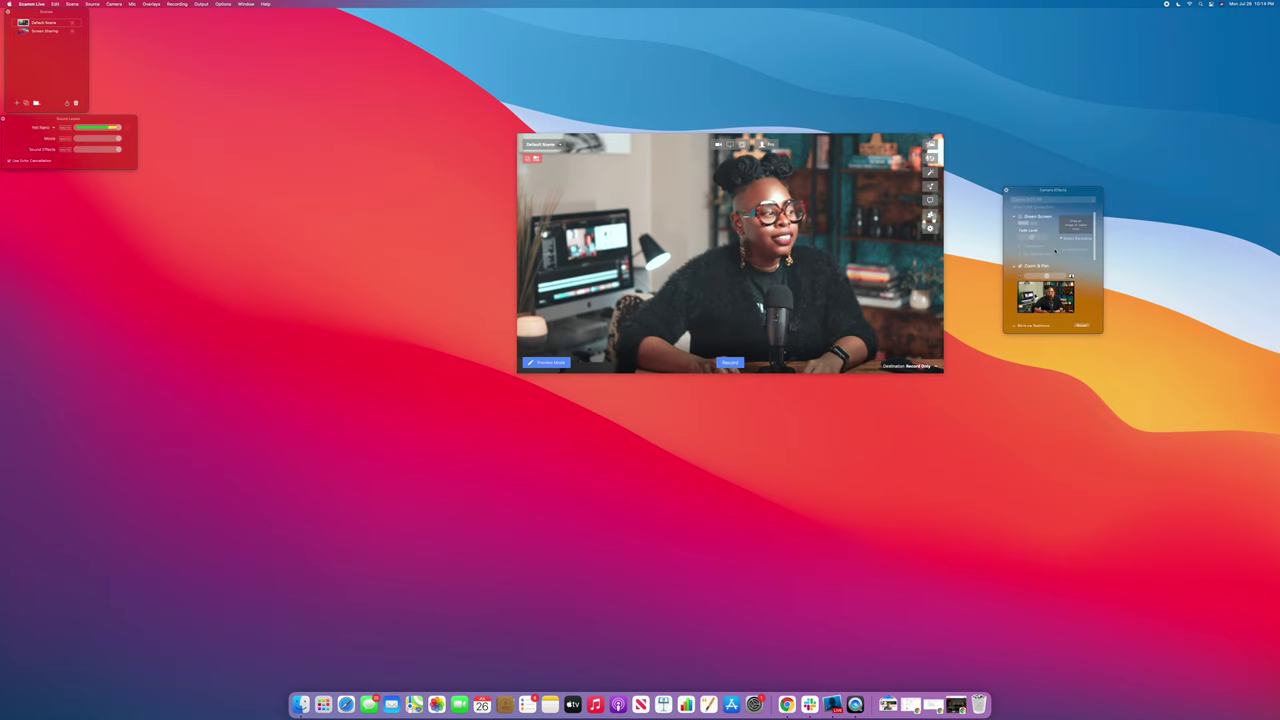